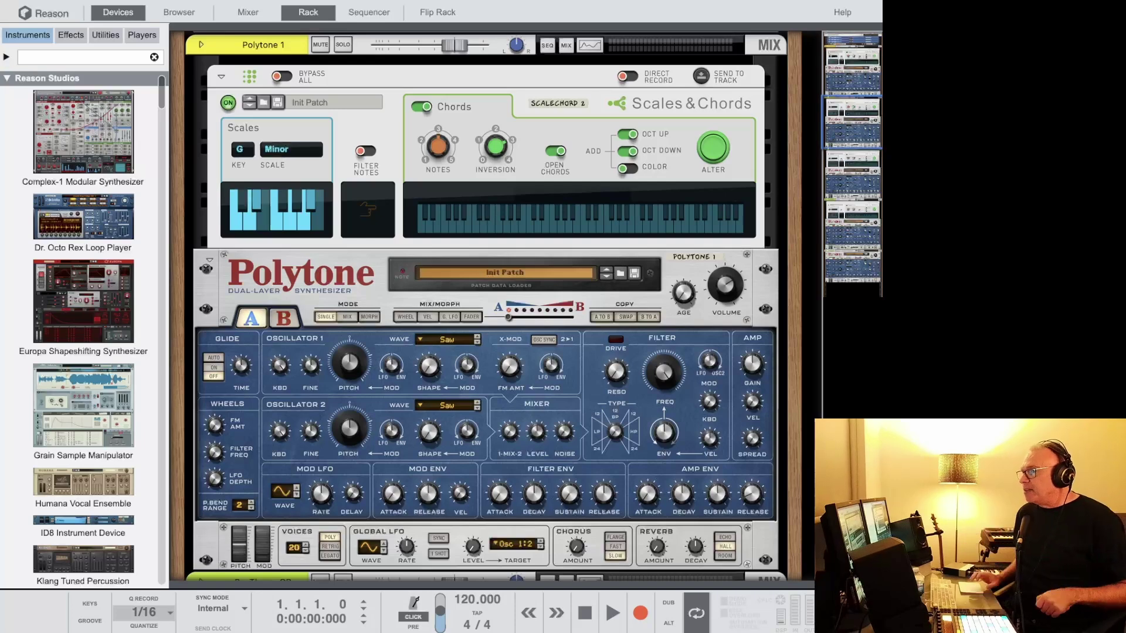
Select the Polytone synth and lower its Age setting to about 2020.
left_click(676, 332)
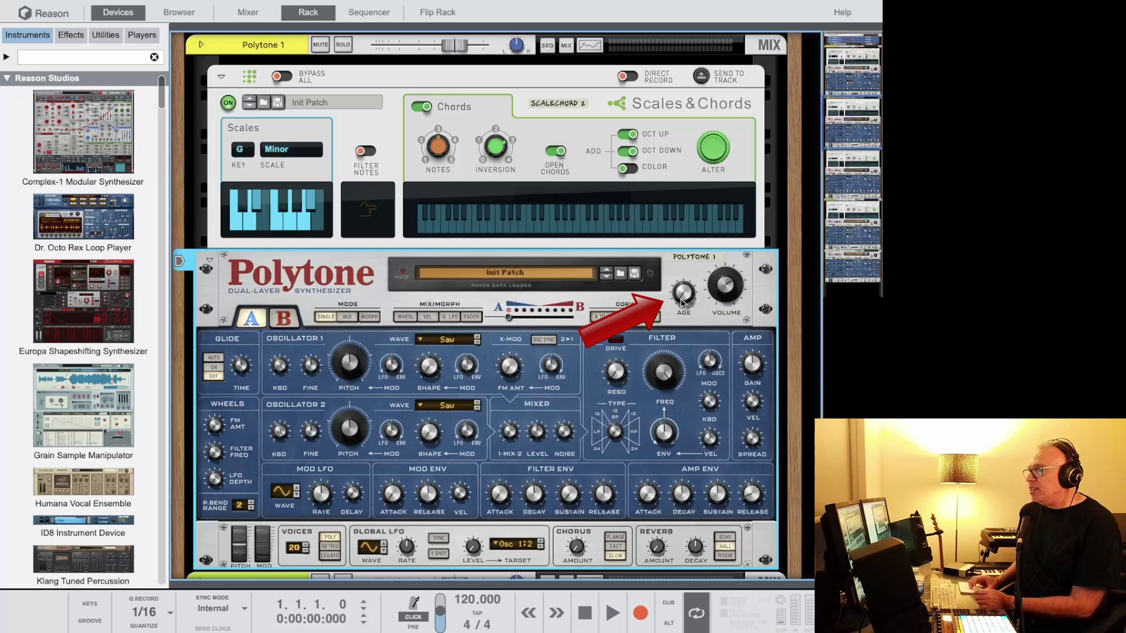
mouse_move(682, 302)
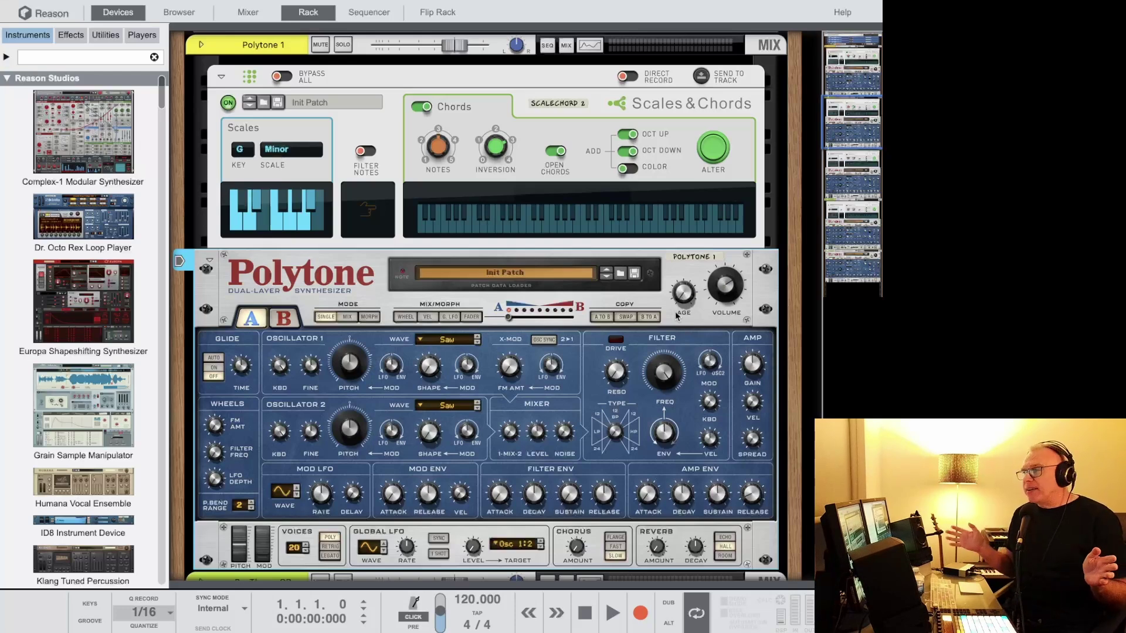
left_click_drag(682, 296, 681, 259)
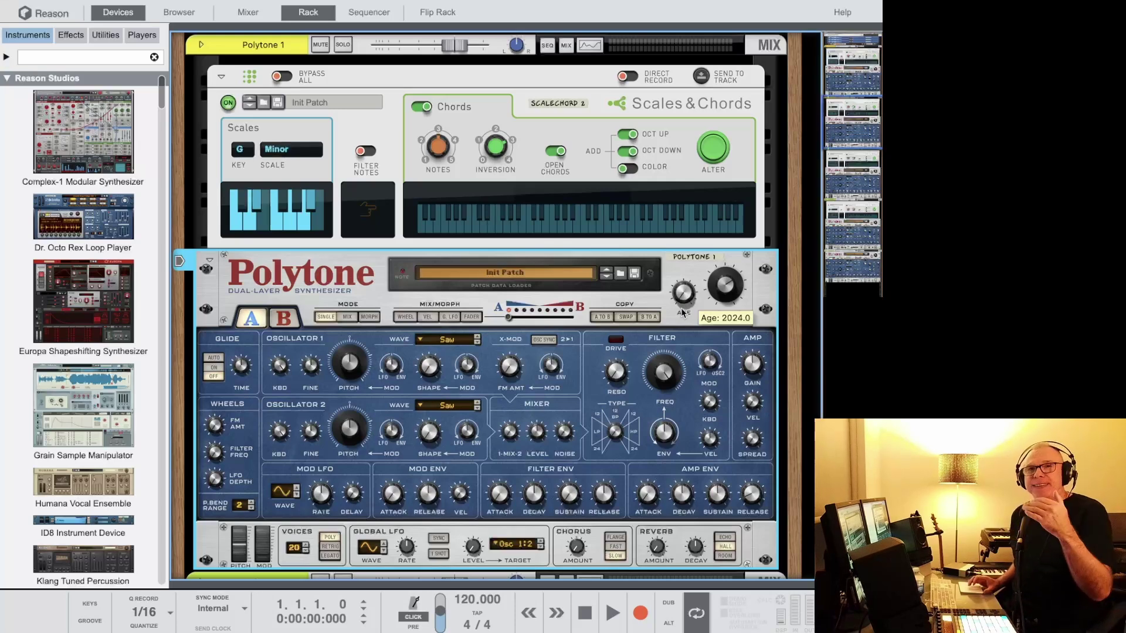
left_click_drag(682, 312, 672, 276)
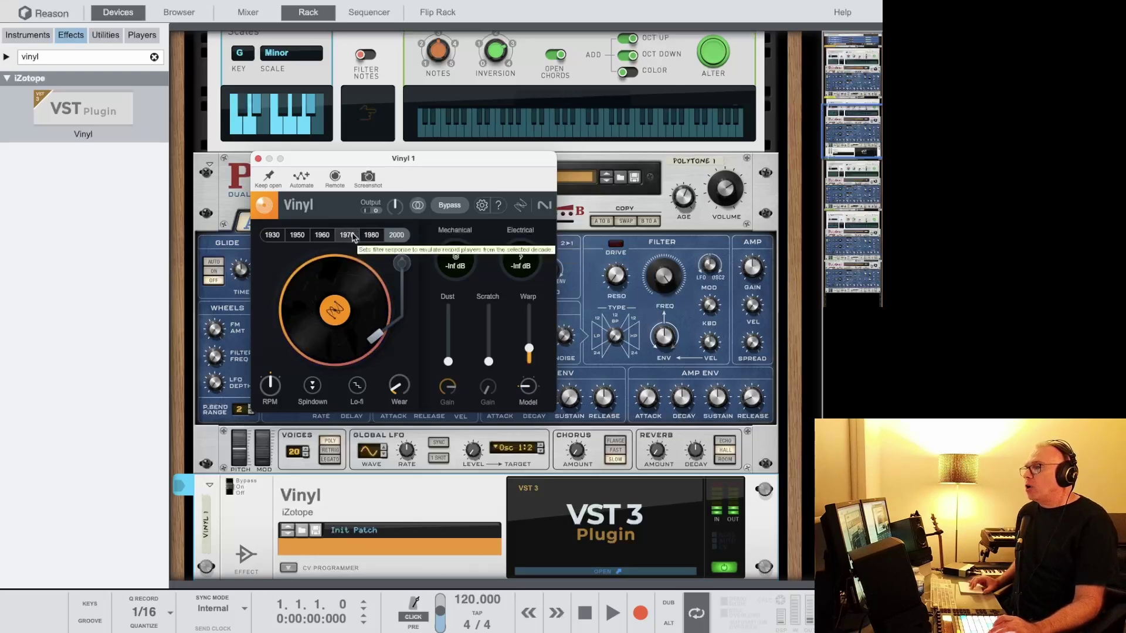
Try the Vinyl 1950 and 1930 decades, settle on 1970, and close the plugin window.
left_click(303, 237)
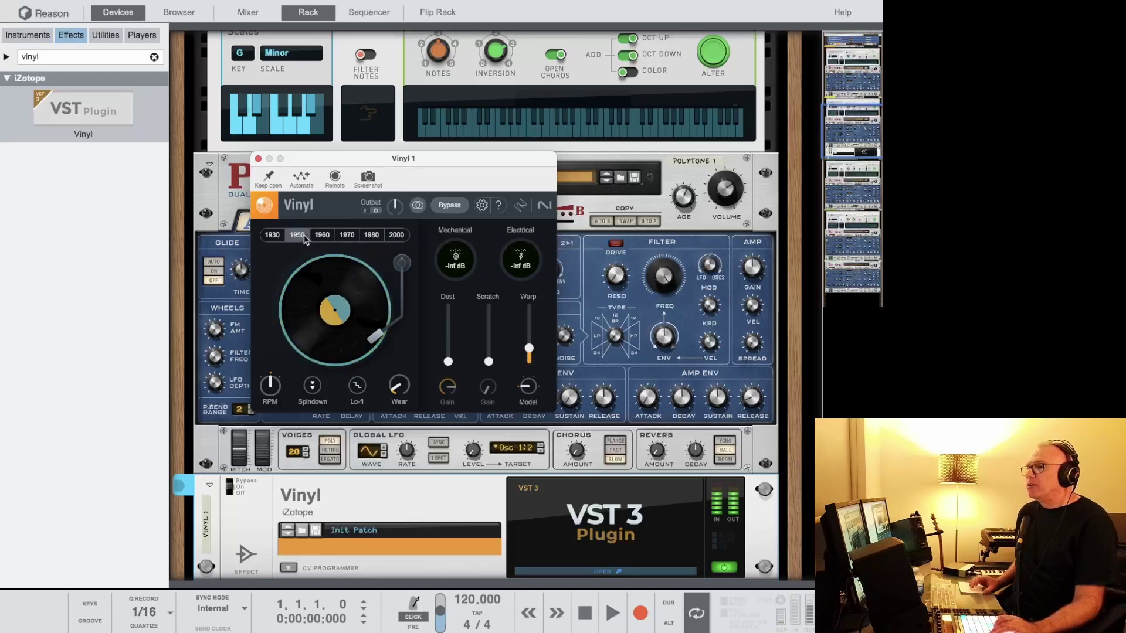
left_click(272, 235)
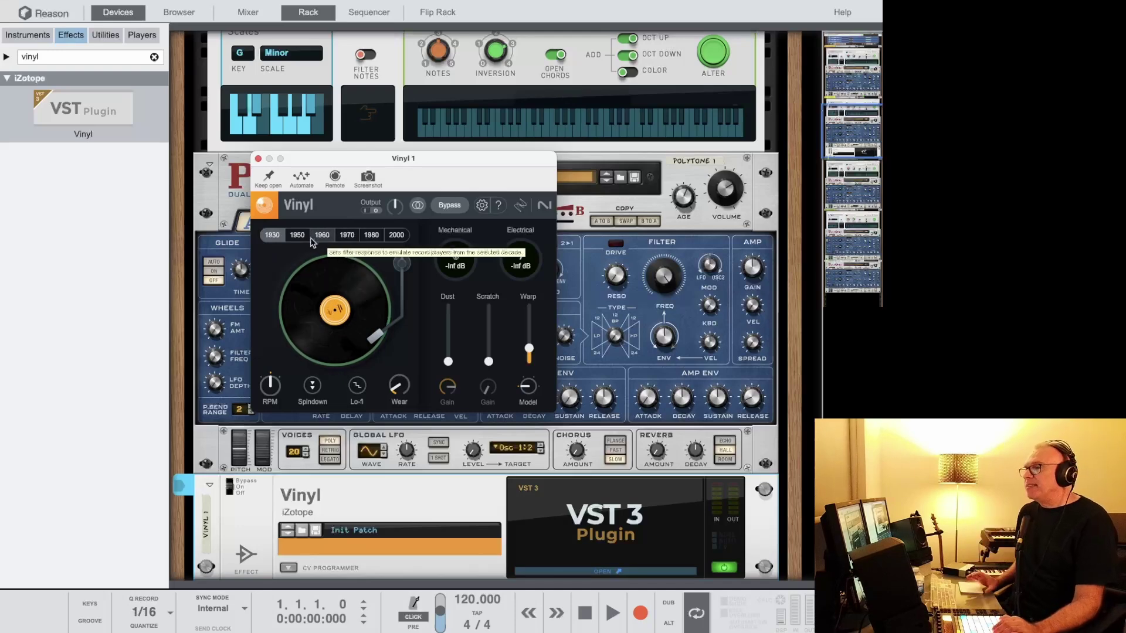
left_click(347, 234)
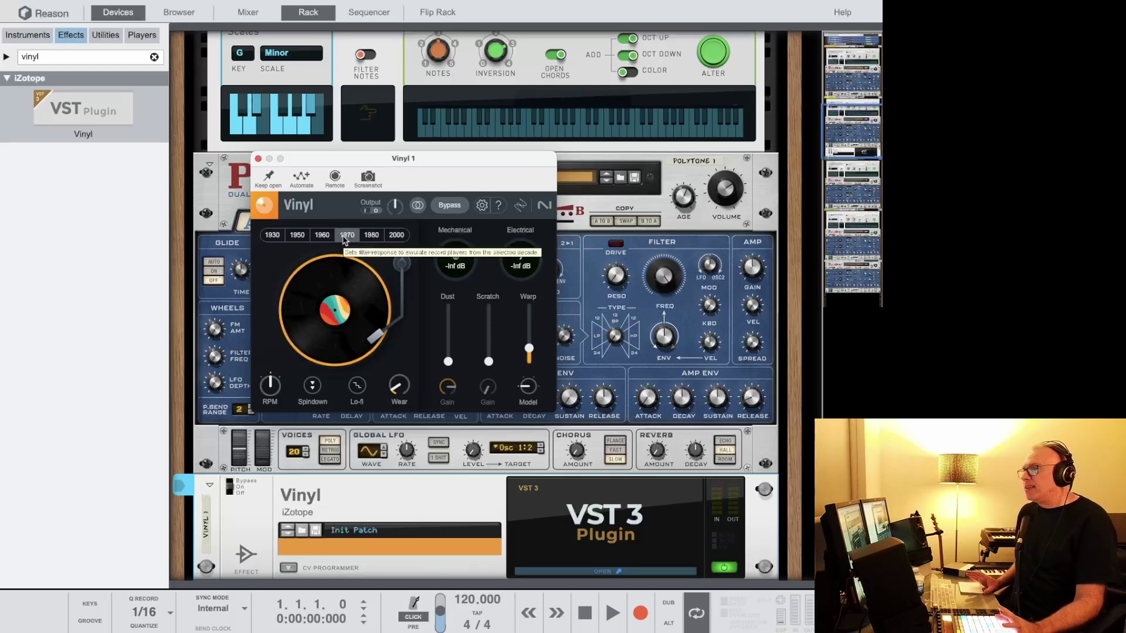
left_click(258, 159)
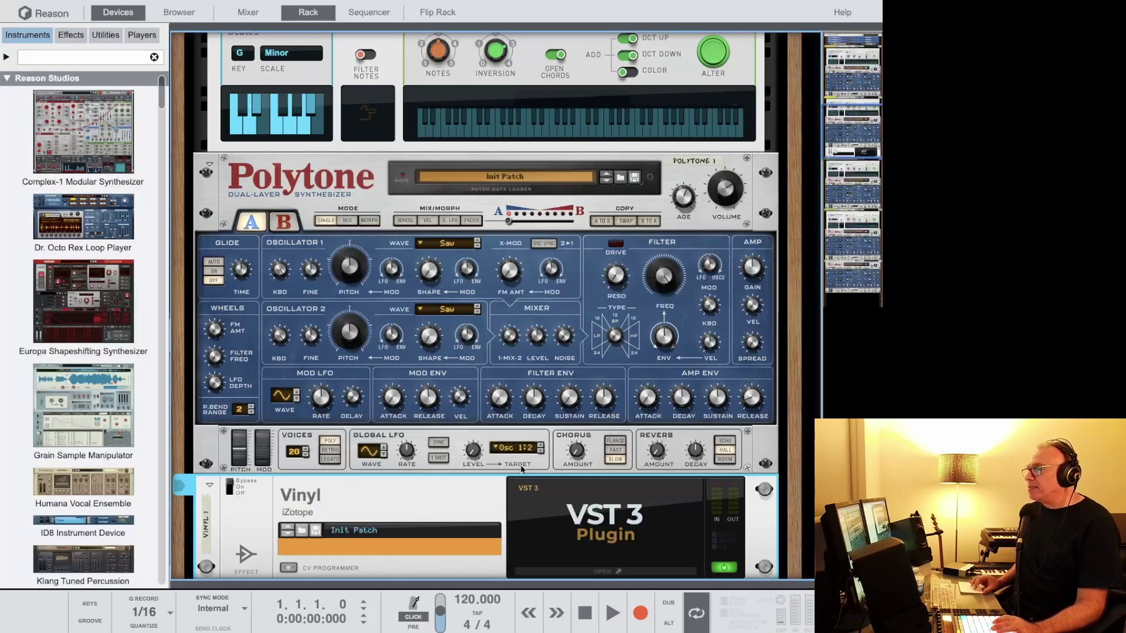
Turn the Polytone's Age down to 1970, then sweep it back up to 2024.
left_click_drag(680, 197, 672, 174)
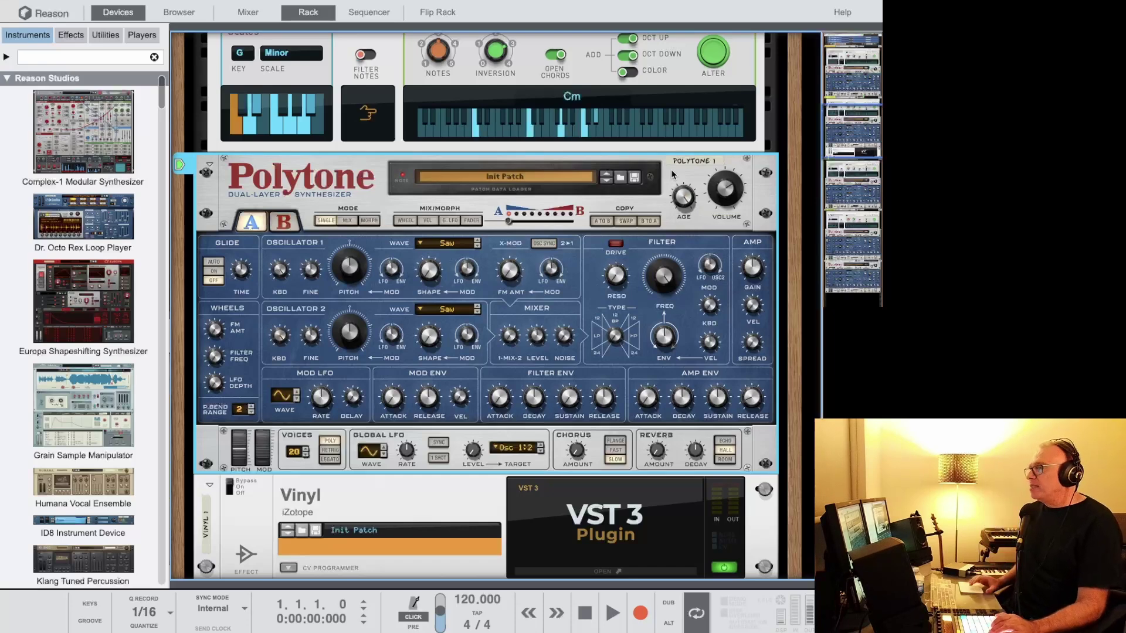
mouse_move(686, 197)
left_click_drag(686, 196, 685, 273)
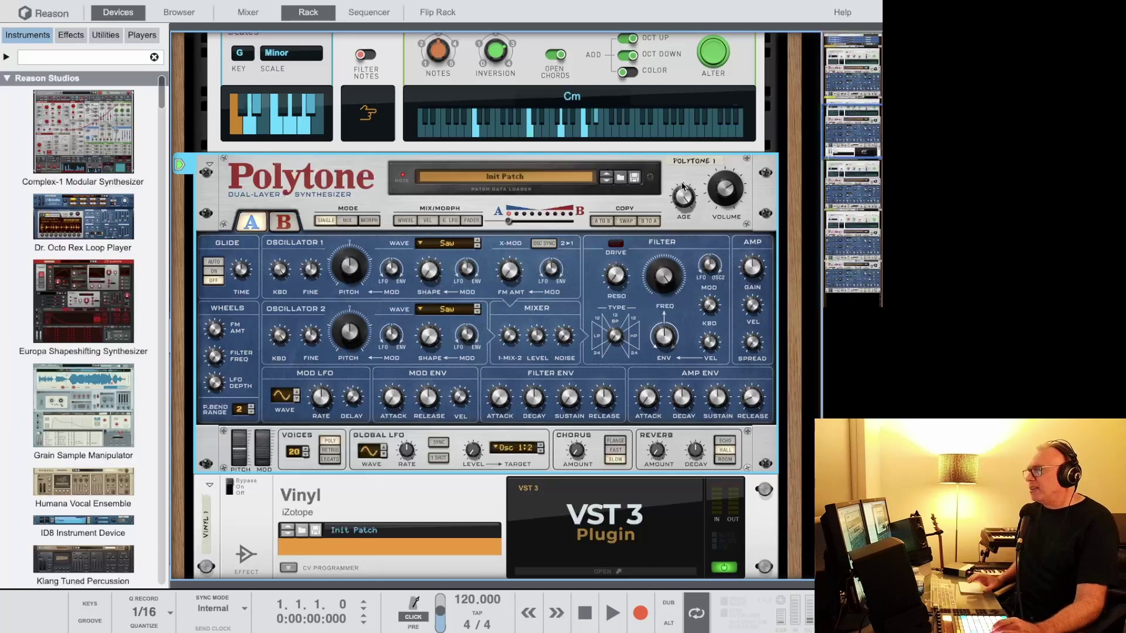
Raise the Polytone's Age from 1970 through about 2004 up to 2024.
mouse_move(674, 184)
left_click_drag(673, 185, 674, 204)
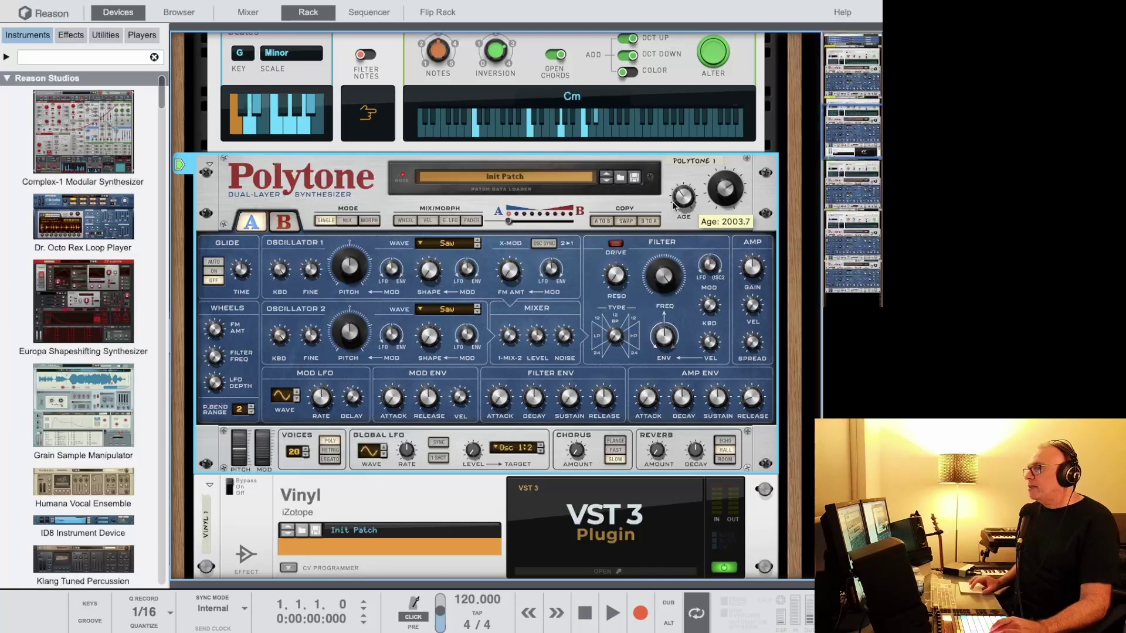
mouse_move(675, 204)
left_mouse_down()
mouse_move(674, 238)
mouse_move(671, 207)
left_mouse_up()
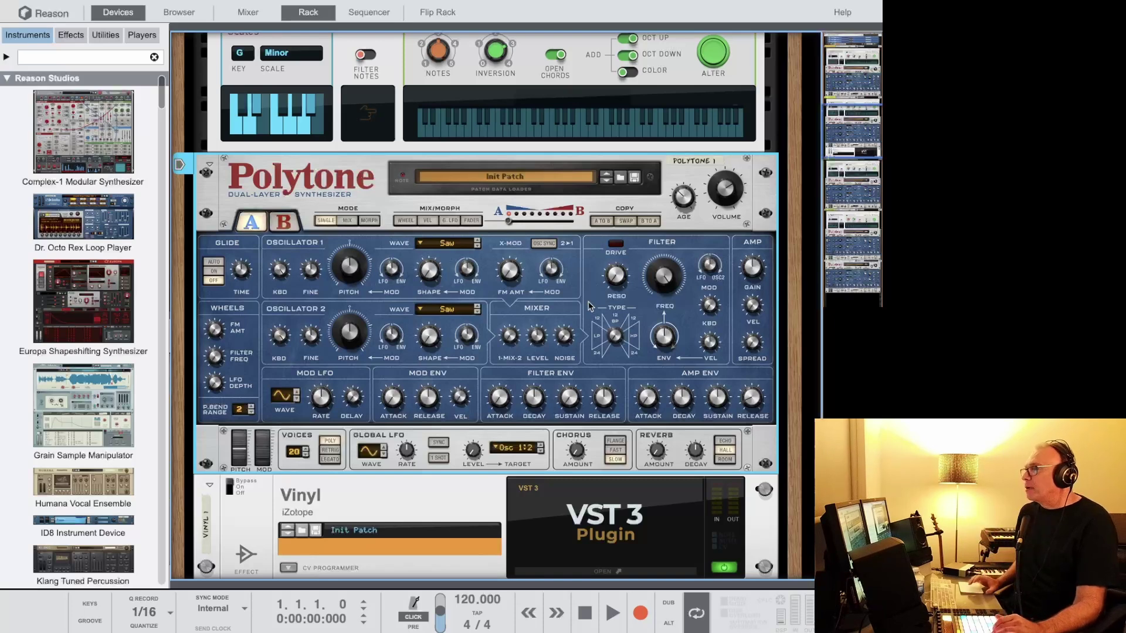
Lower the Age back through about 1992 down to 1970.
mouse_move(682, 208)
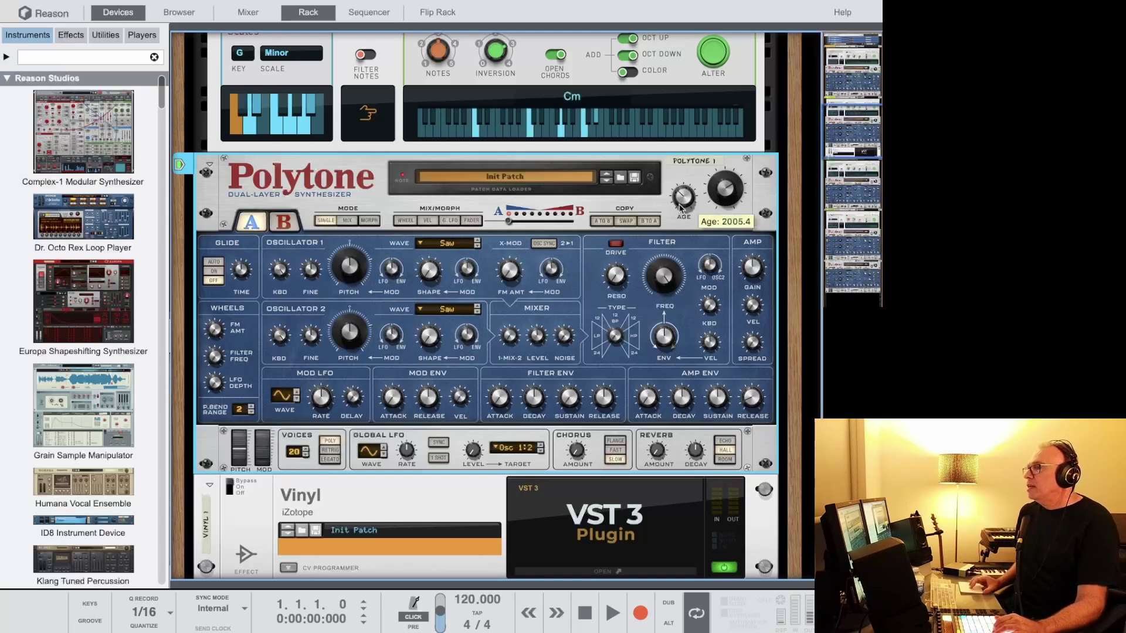
left_click_drag(681, 208, 681, 199)
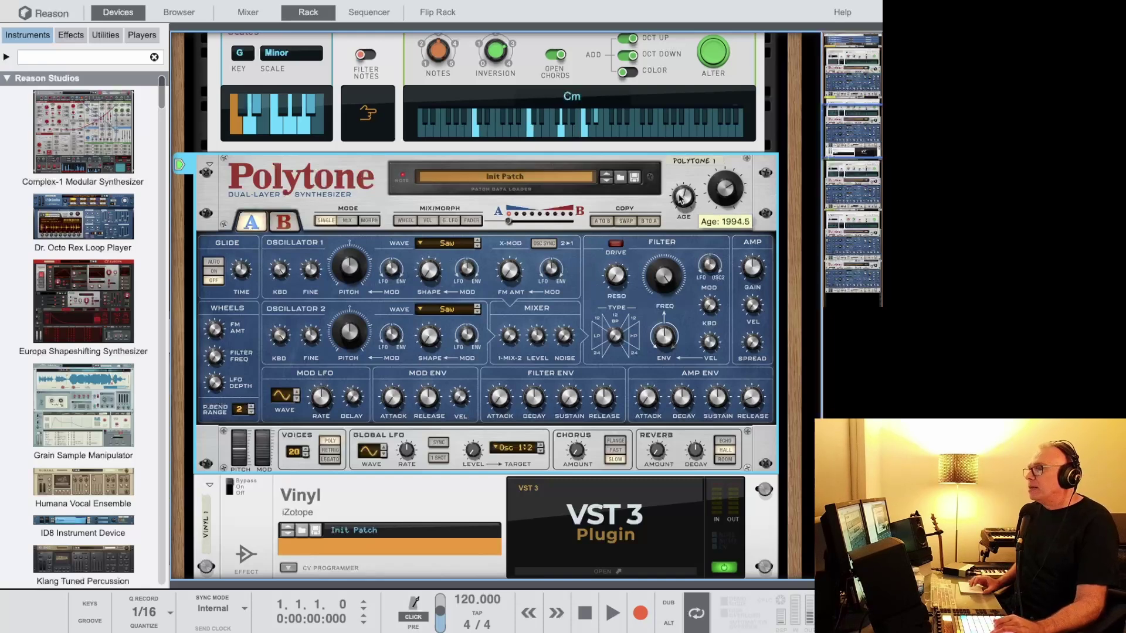
left_click_drag(680, 199, 681, 201)
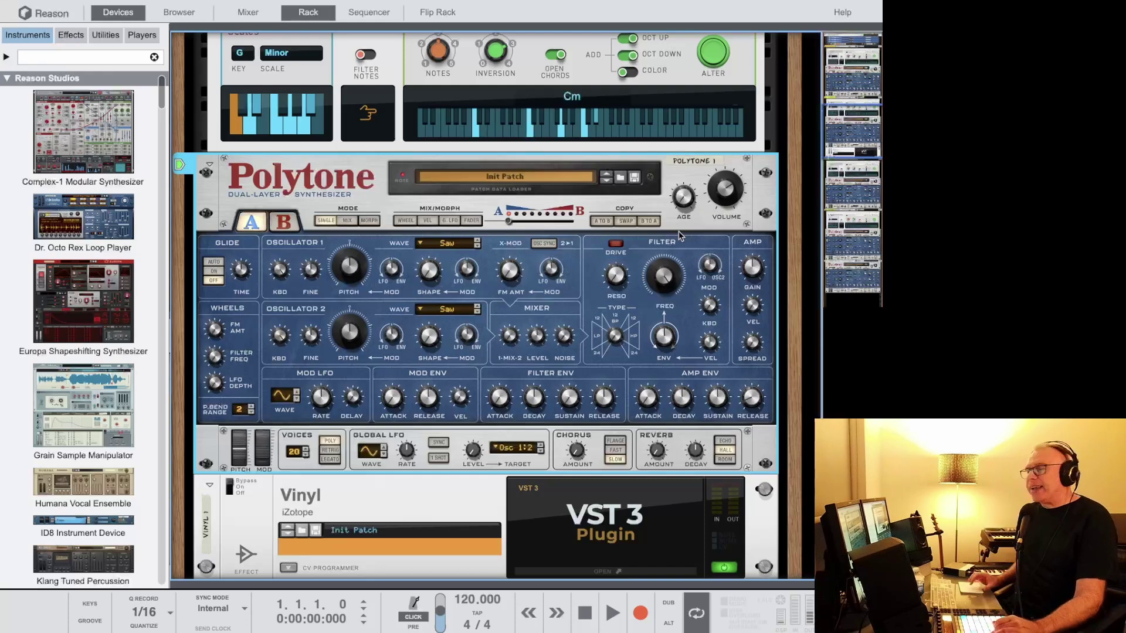
mouse_move(684, 200)
left_mouse_down()
mouse_move(686, 145)
mouse_move(687, 183)
left_mouse_up()
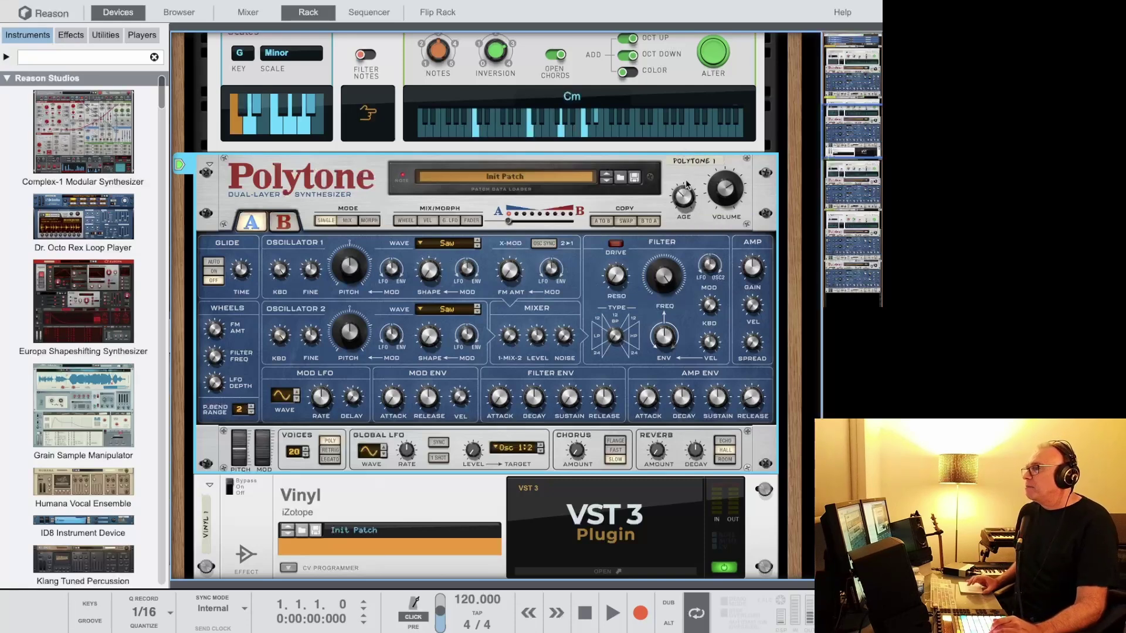
Select the Ancient Echoes track and return to a full-window rack view.
key("F7")
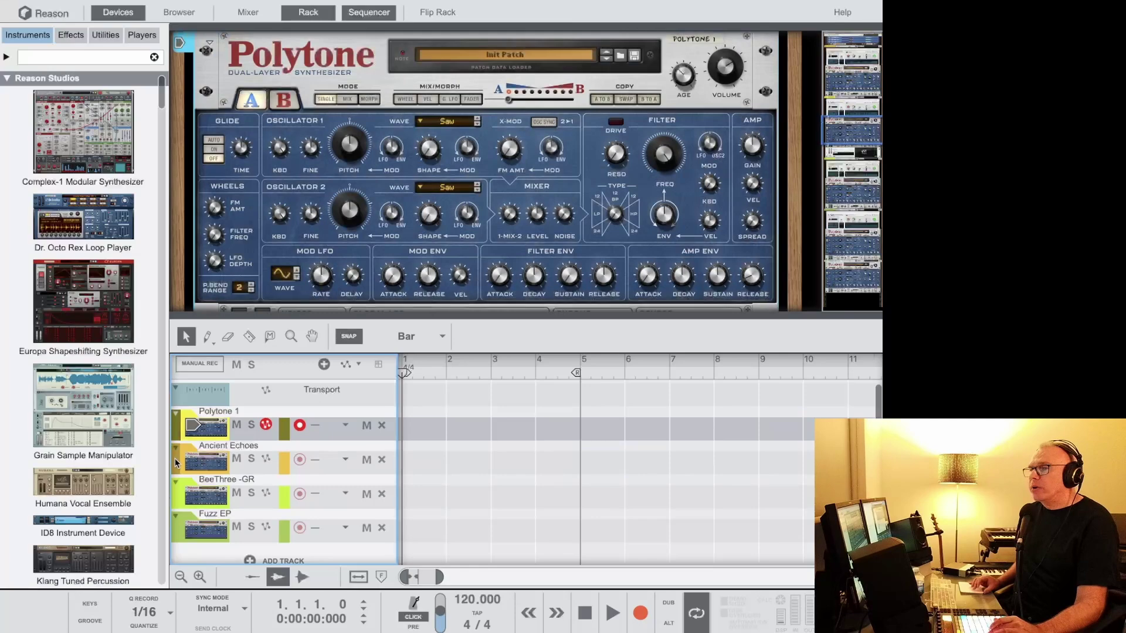
key("Down")
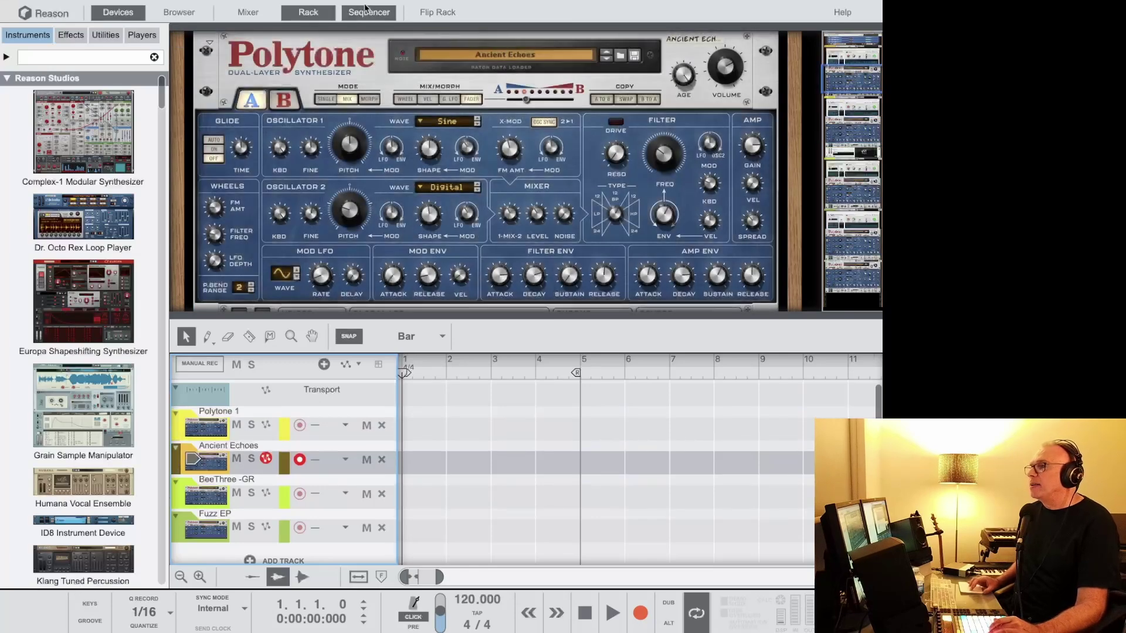
left_click(345, 17)
scroll(577, 170, "up", 5)
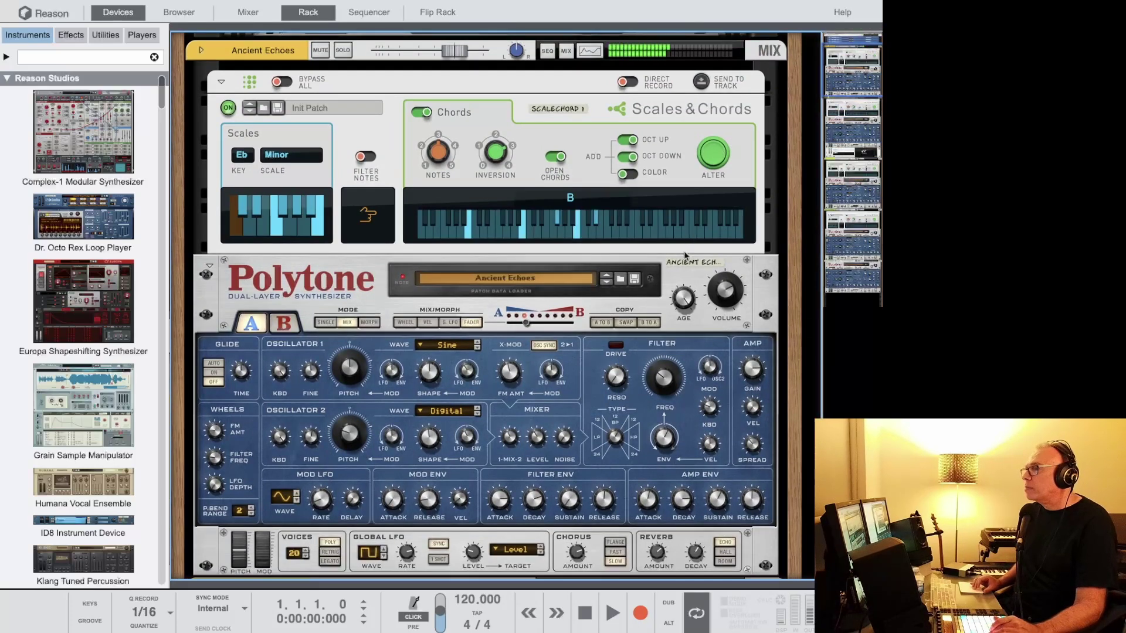
Raise the Ancient Echoes Polytone's Age to about 1990, then bring it back to 1970.
left_click(686, 296)
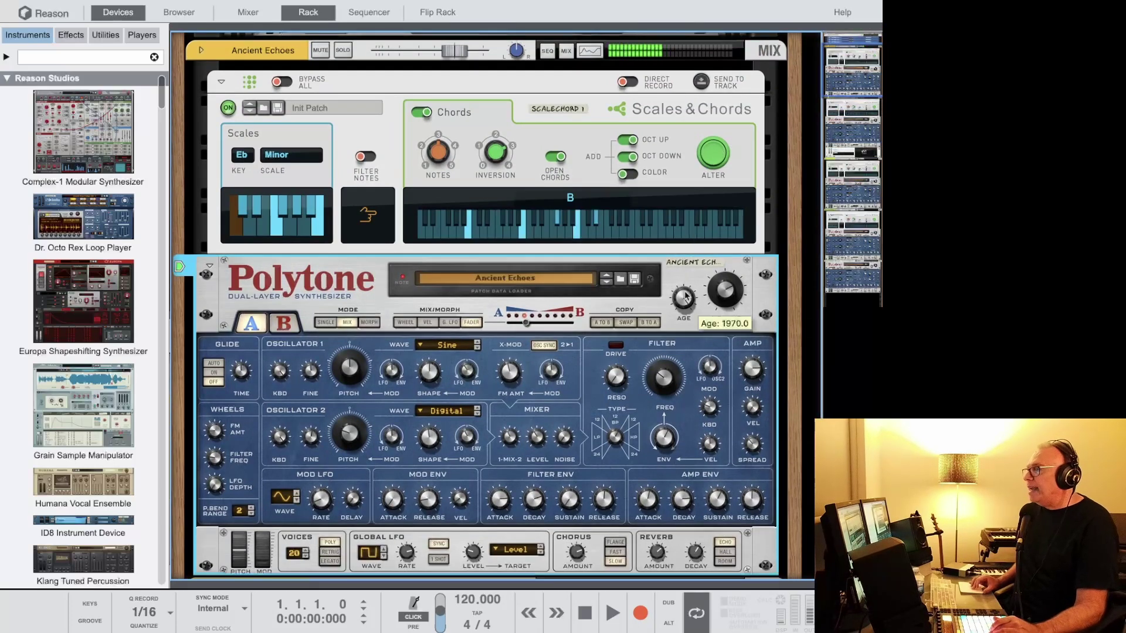
left_click_drag(686, 296, 684, 354)
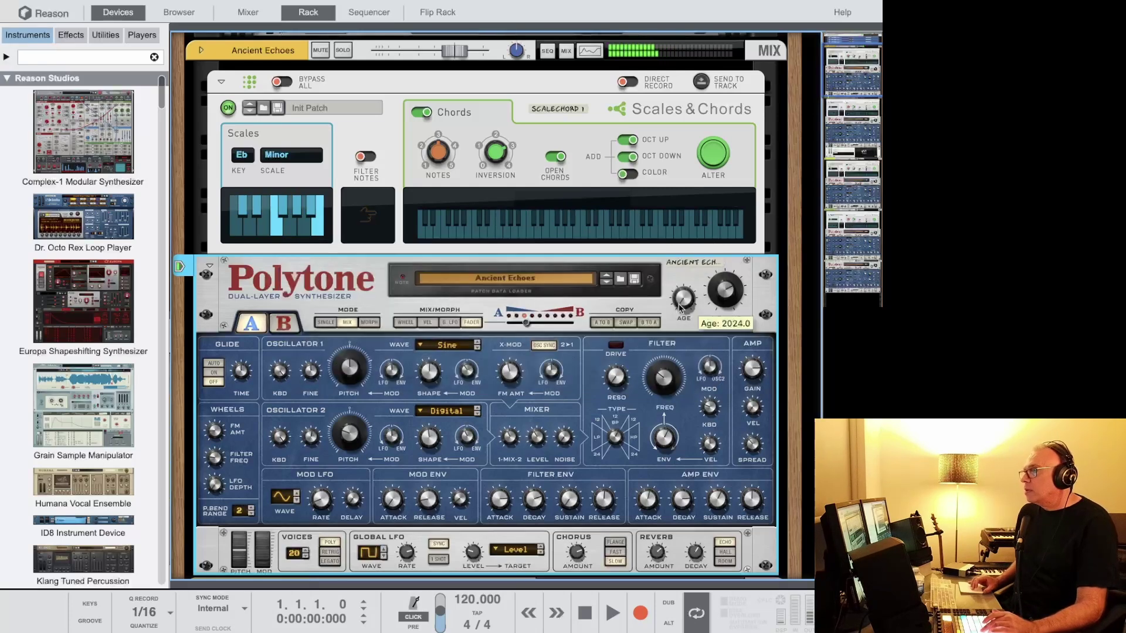
left_click_drag(681, 307, 673, 249)
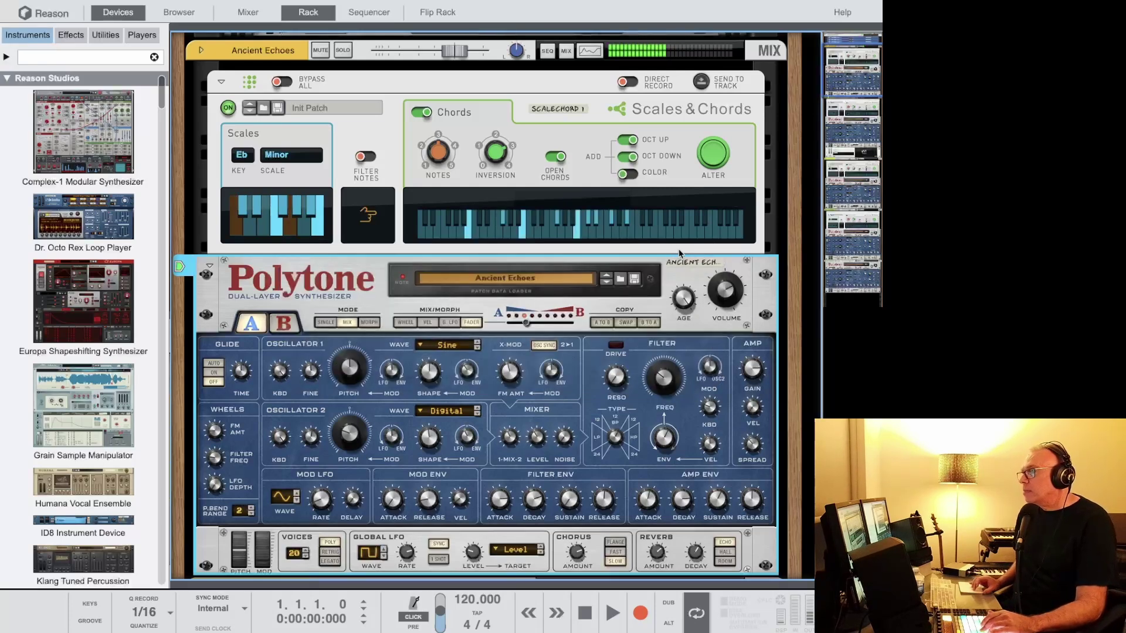
Raise the Age from 1970 through 1998.7 and 2000.4 to 2002.1, then show the sequencer.
mouse_move(684, 299)
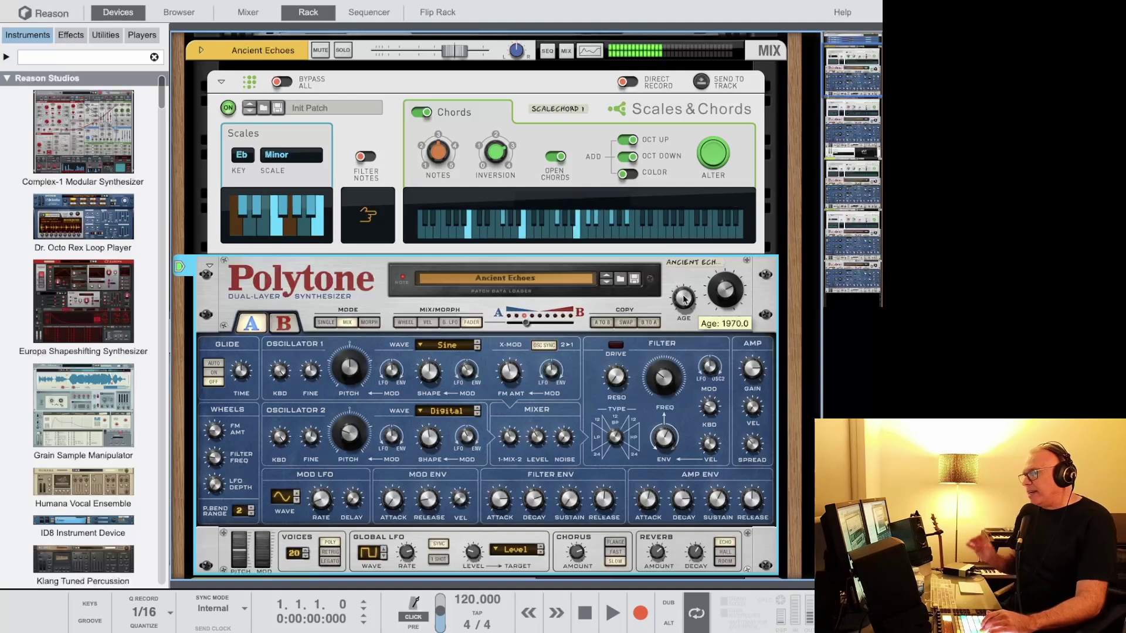
left_click_drag(684, 299, 685, 326)
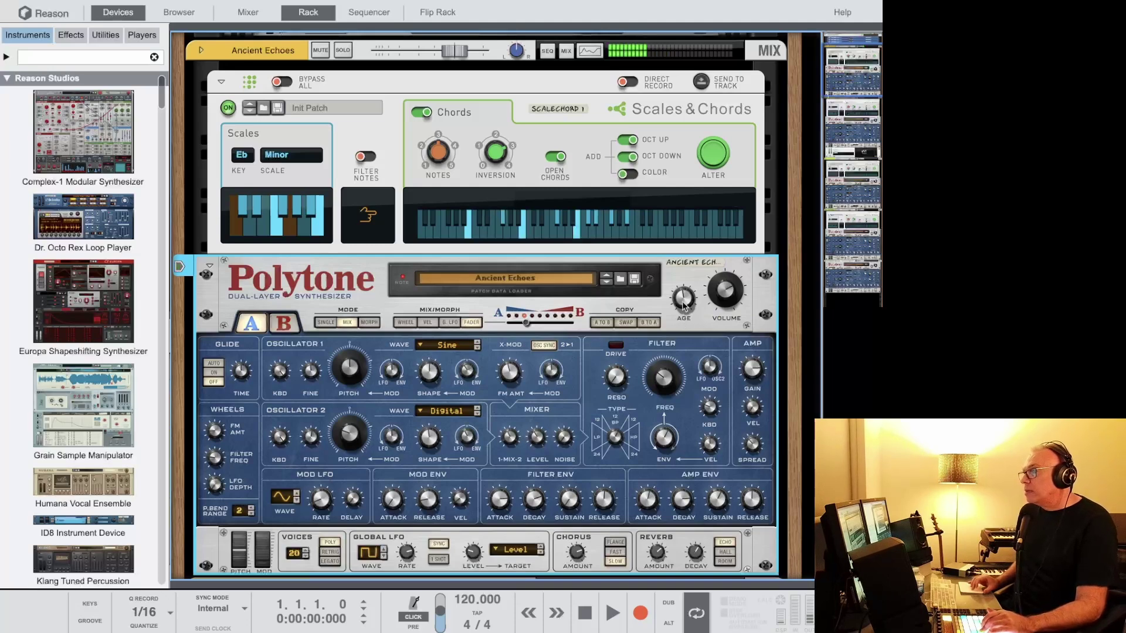
mouse_move(684, 304)
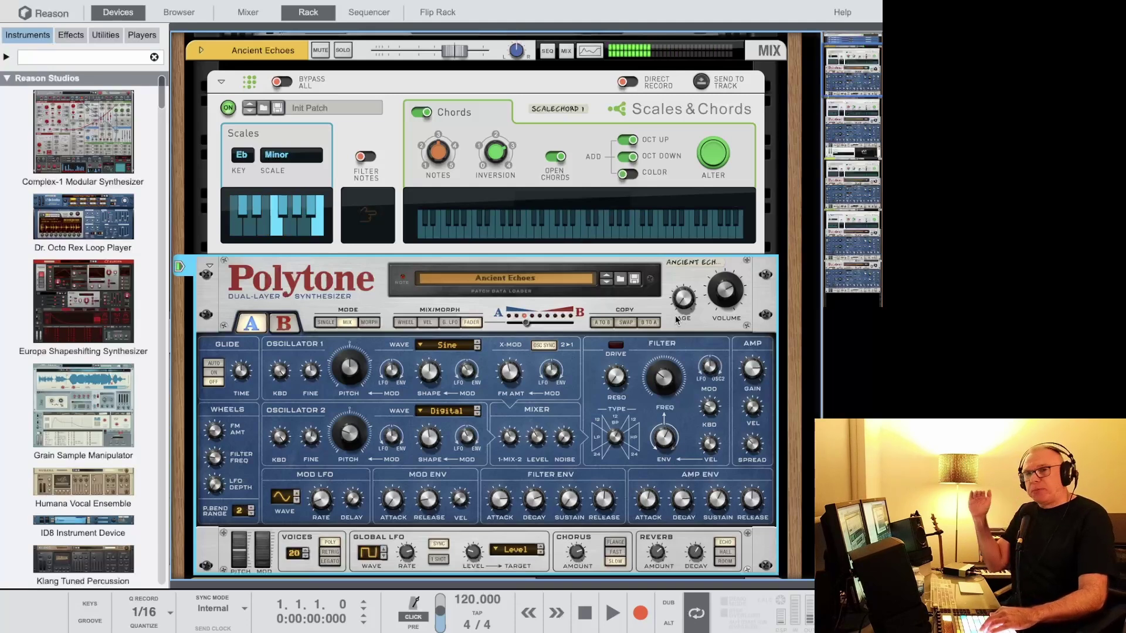
left_click_drag(682, 320, 679, 293)
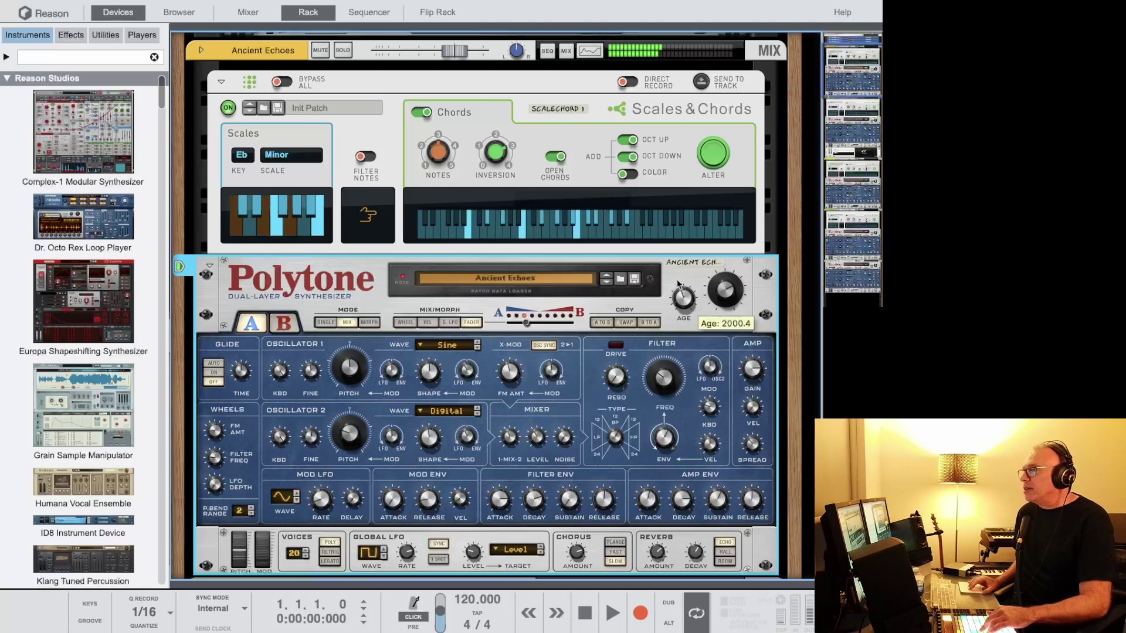
left_click_drag(678, 285, 678, 260)
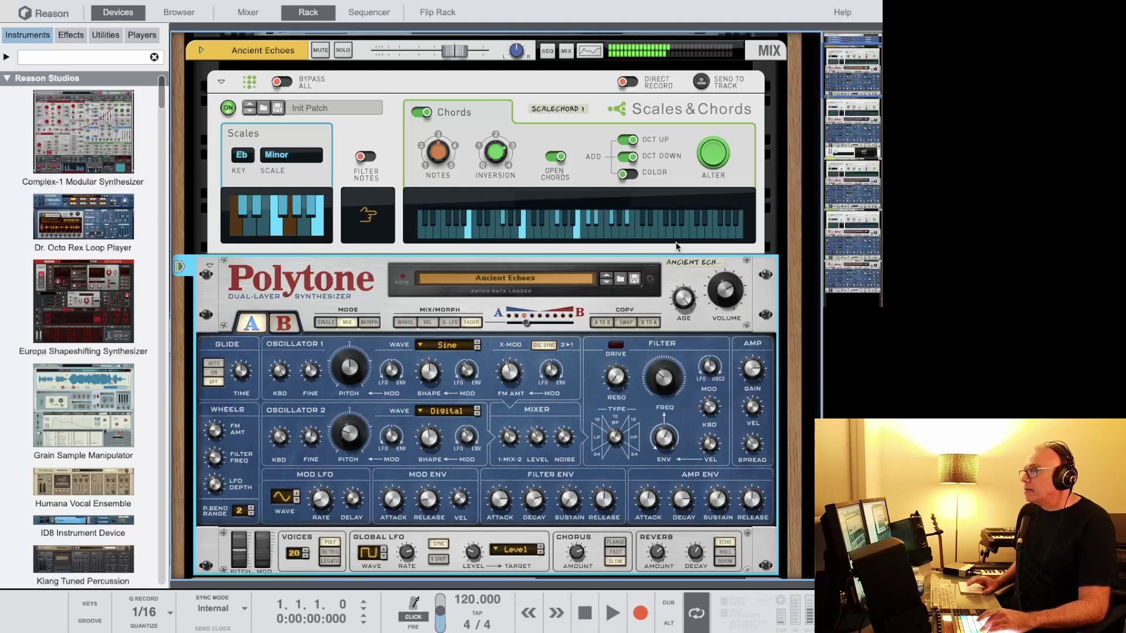
mouse_move(682, 309)
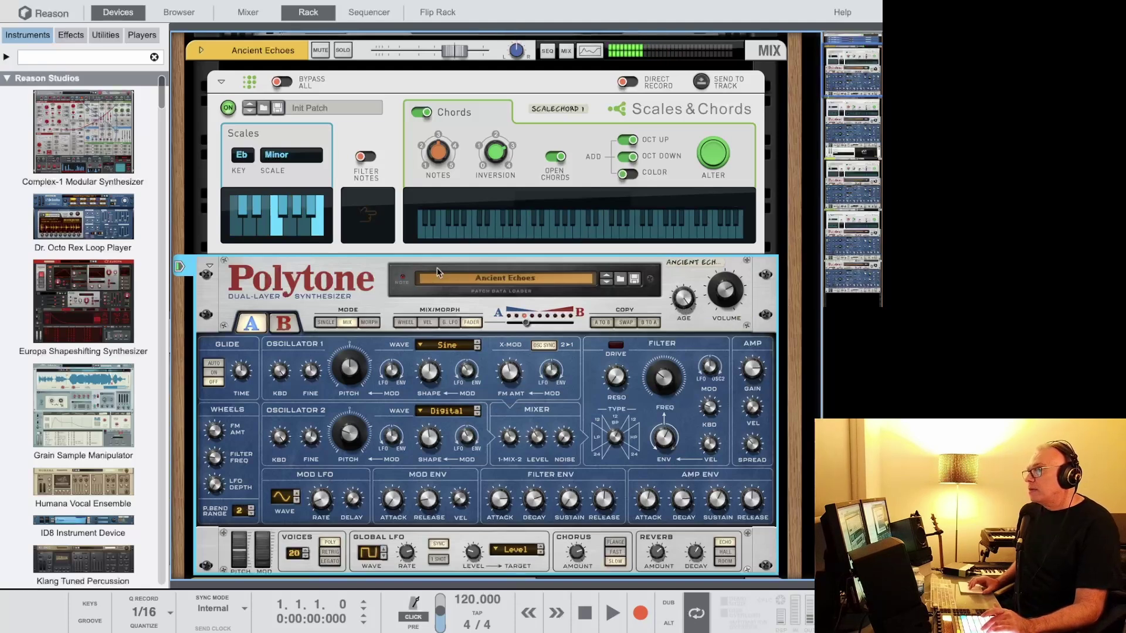
left_click(368, 12)
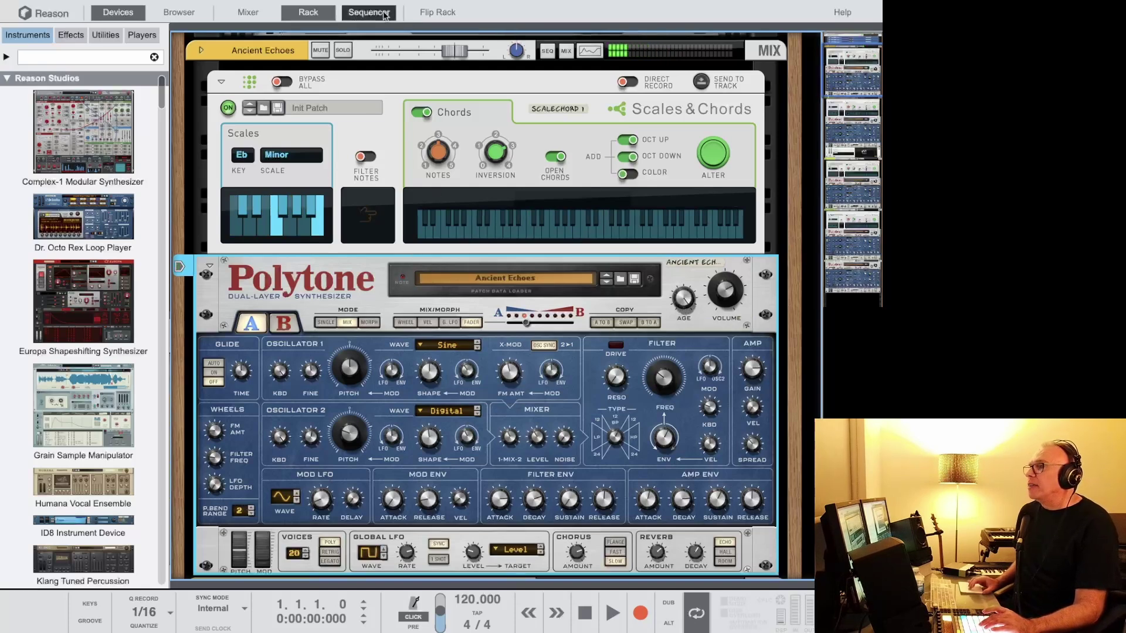
Select the BeeThree -GR track's Polytone and set its Age to about 1989.4.
left_click(187, 497)
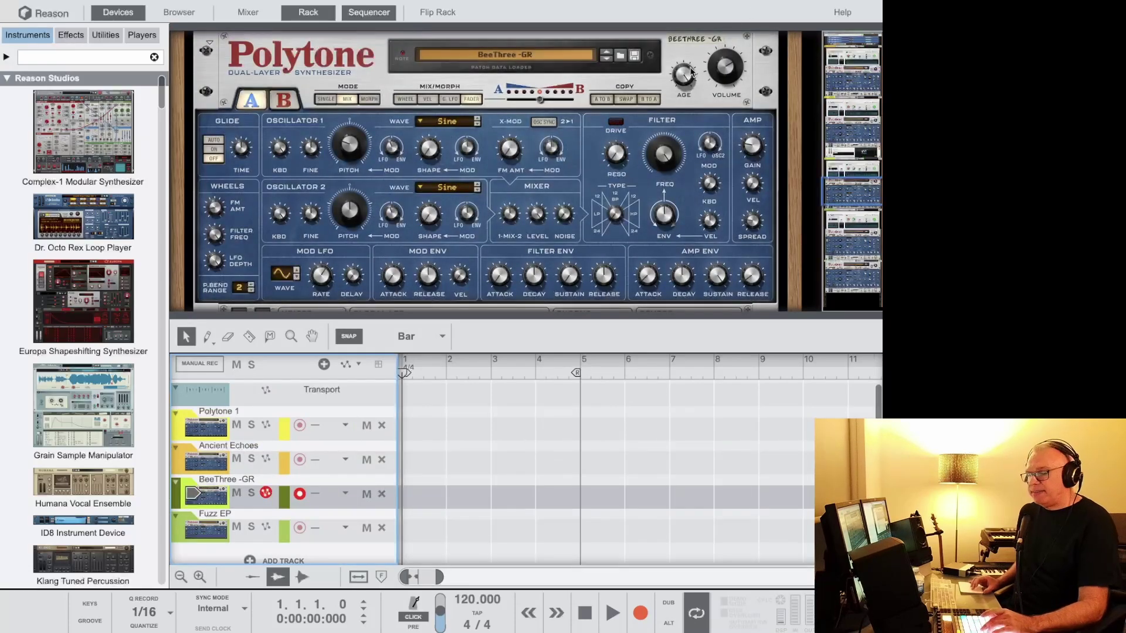
mouse_move(692, 72)
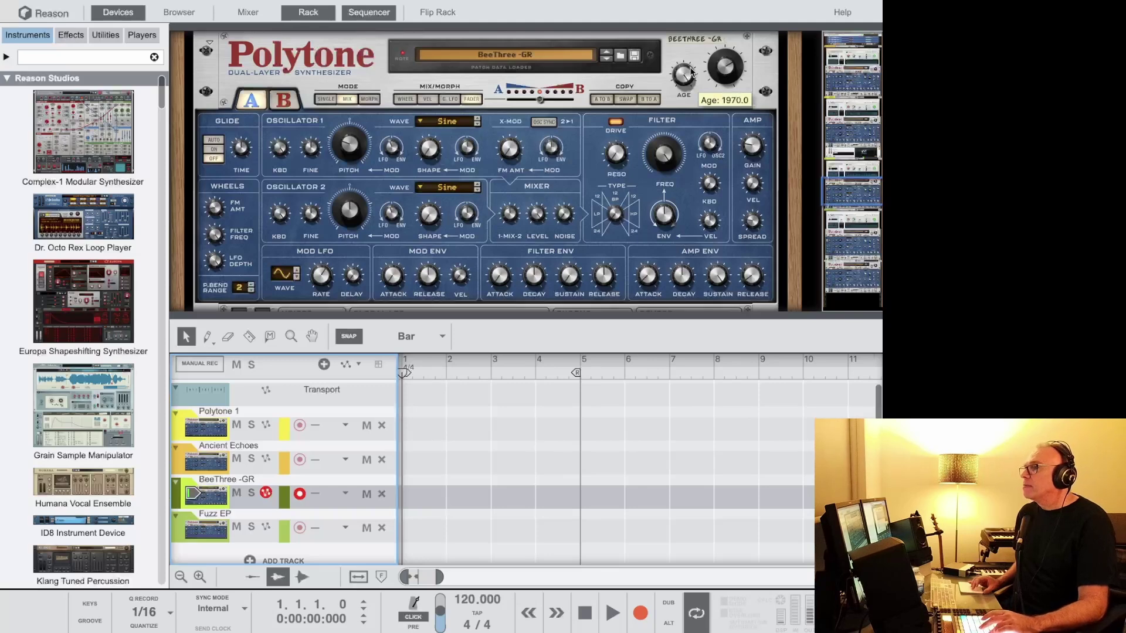
left_click(692, 71)
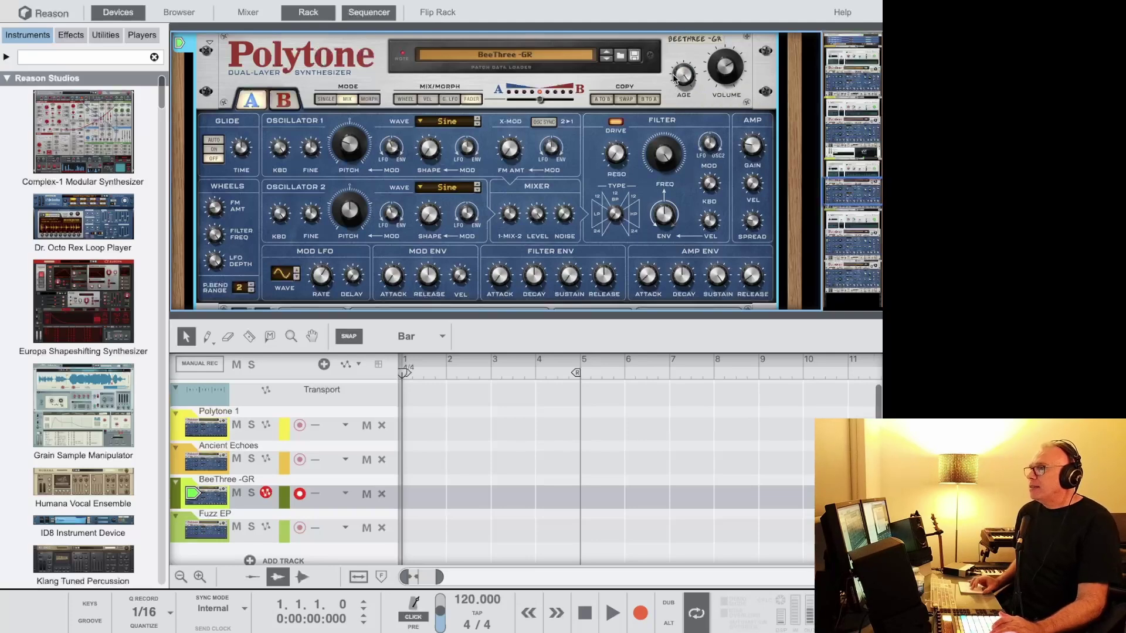
left_click_drag(674, 76, 676, 97)
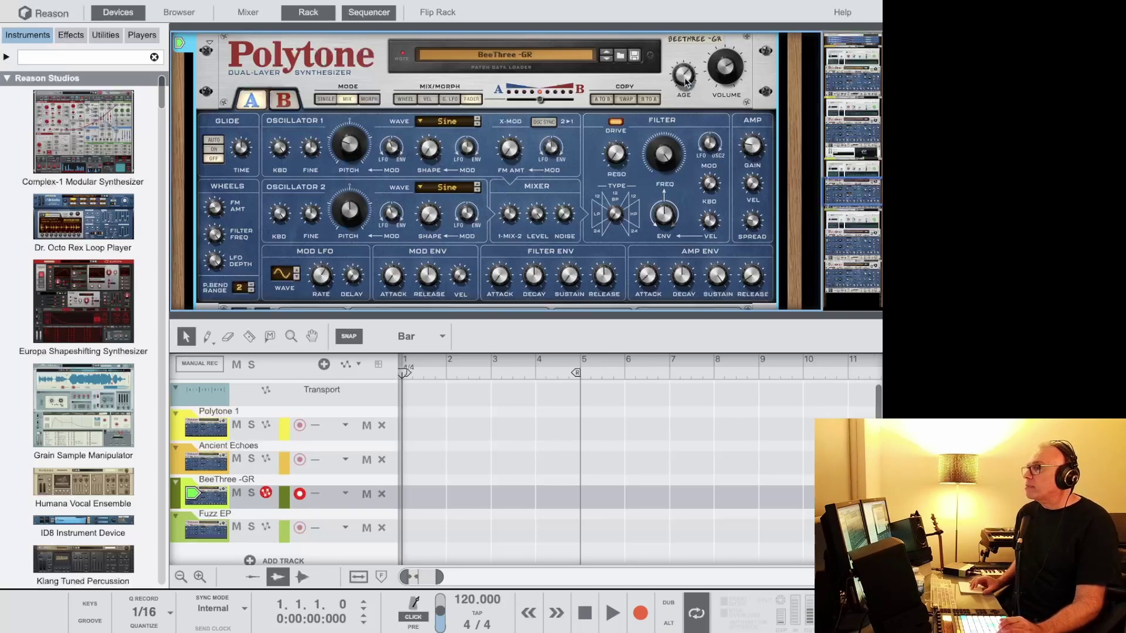
mouse_move(685, 81)
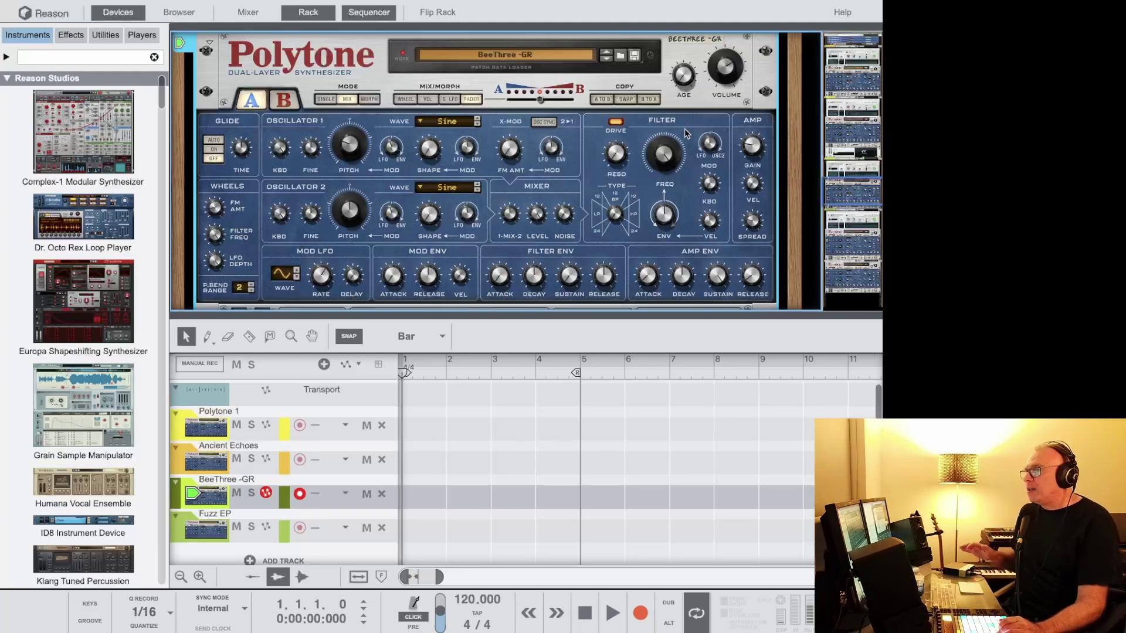
Dismiss the Age knob's context menu, then pull the Age from 2024.0 down to 2005.4.
right_click(682, 89)
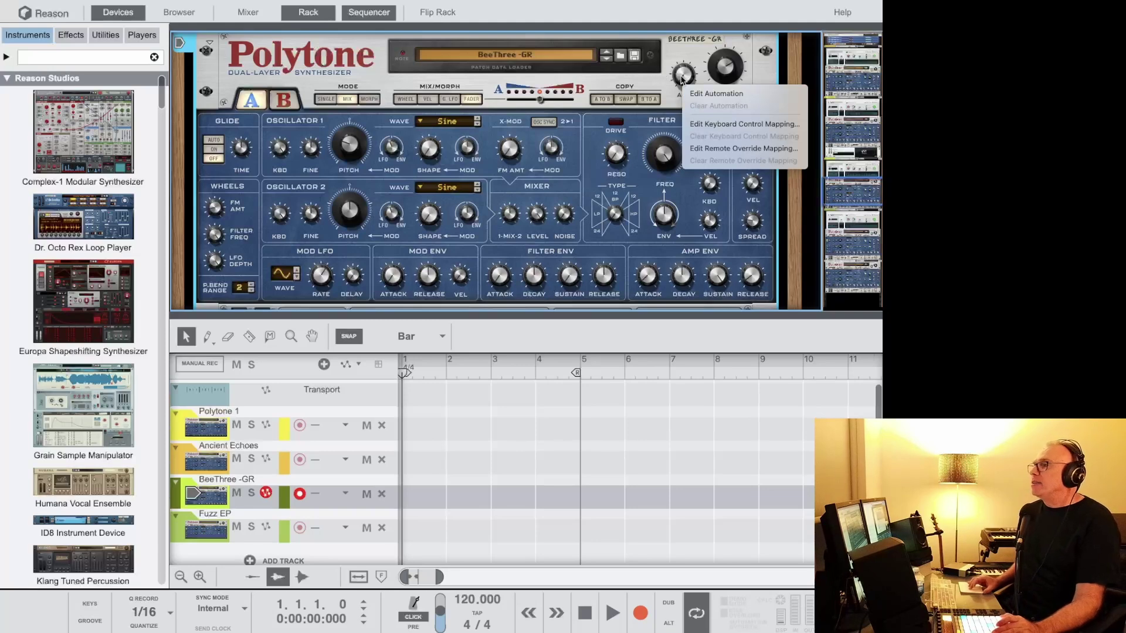
left_click(682, 81)
mouse_move(682, 80)
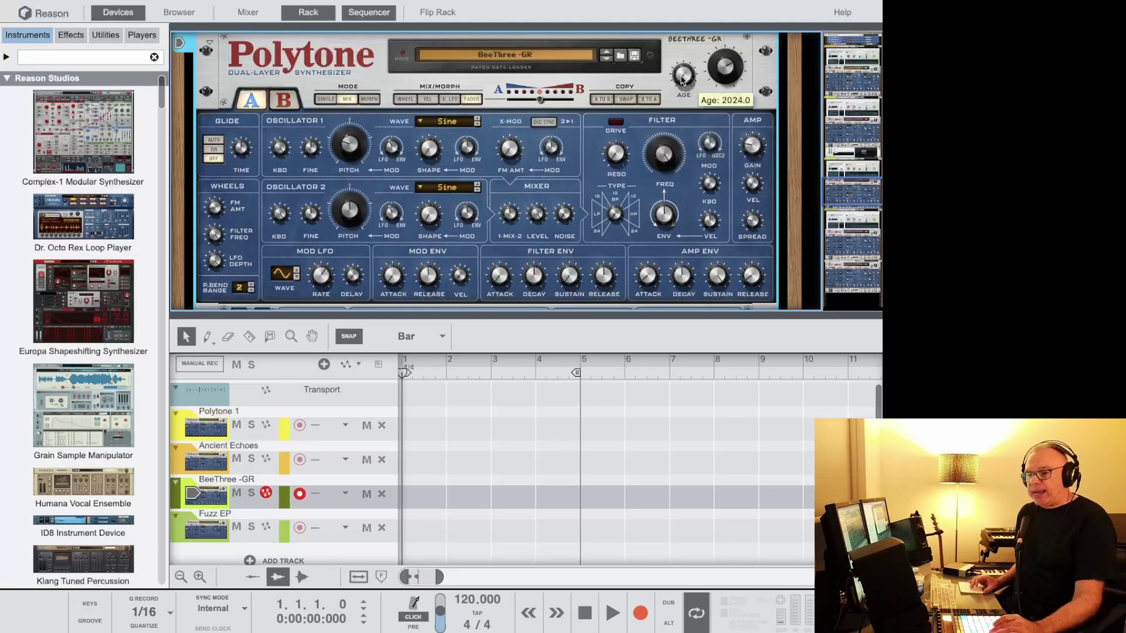
left_click_drag(682, 80, 685, 103)
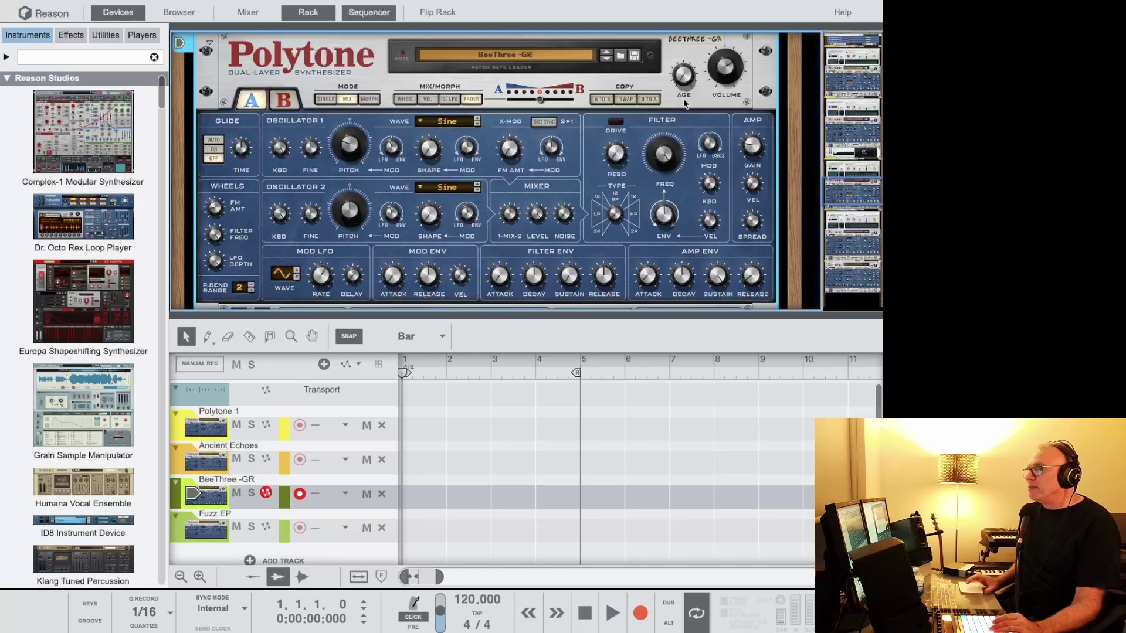
Select the Fuzz EP track and sweep its Polytone Age from 1970 up to 2024.
left_click(176, 531)
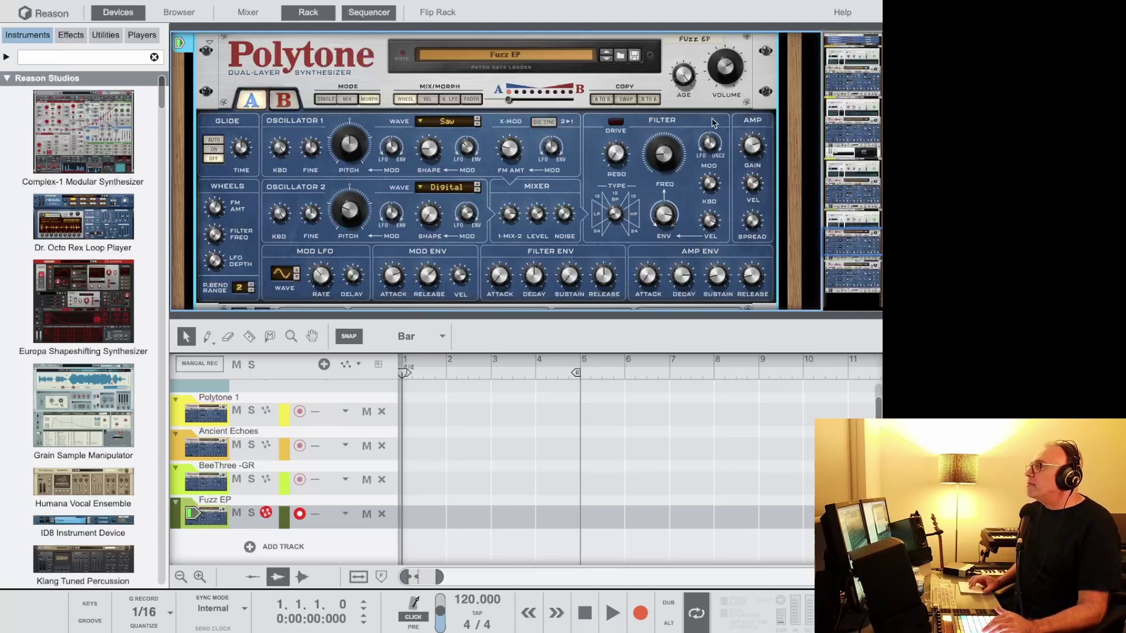
mouse_move(722, 68)
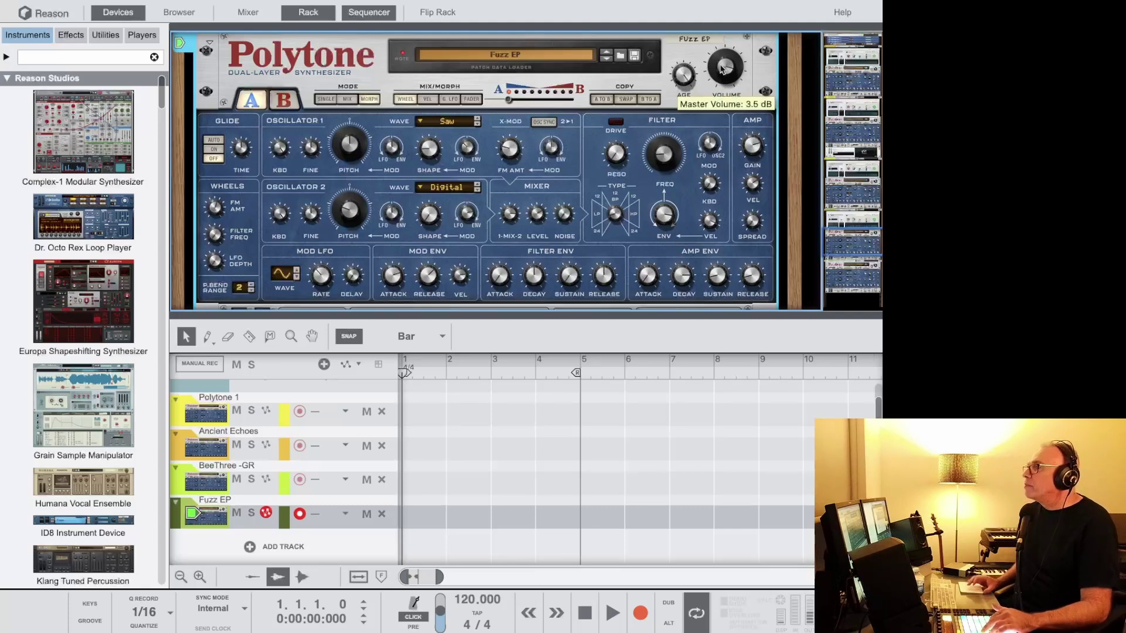
mouse_move(680, 85)
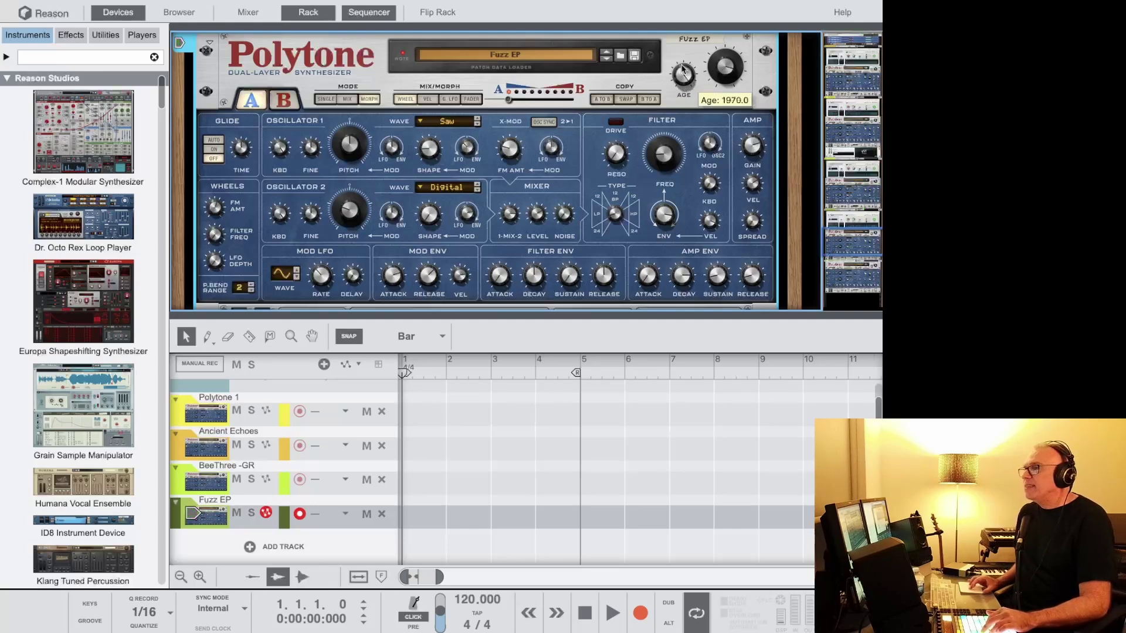
left_click_drag(683, 67, 682, 141)
mouse_move(682, 141)
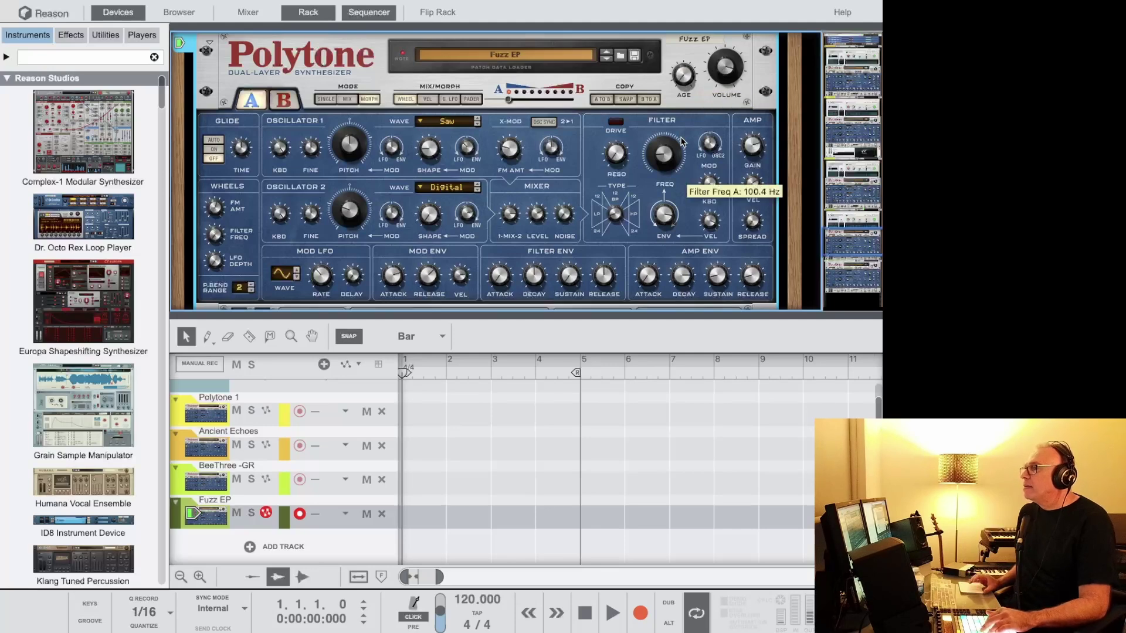